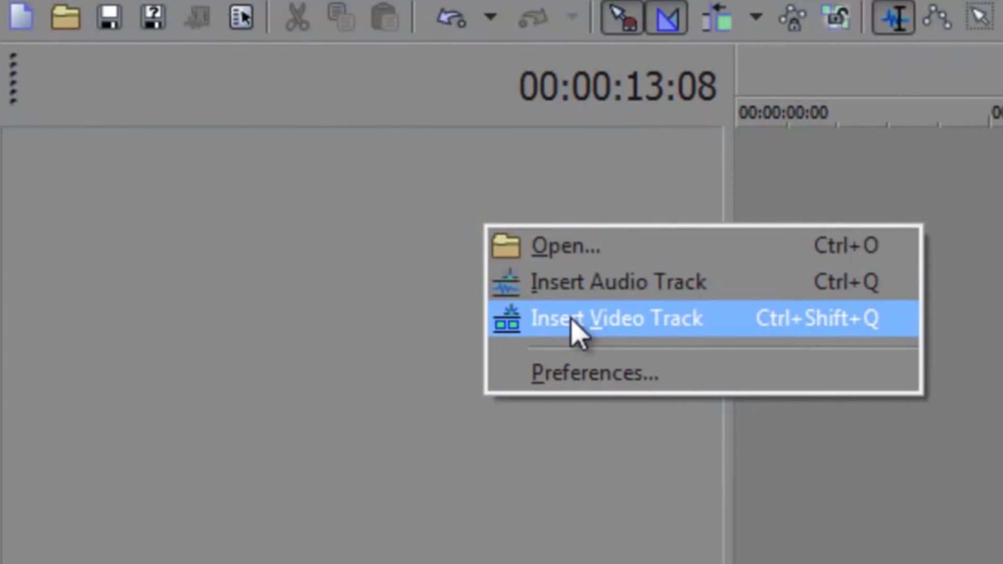
# Add a video track and apply the NewBlue V6 Picture Grid - OpenFX track effect.
pyautogui.click(577, 324)
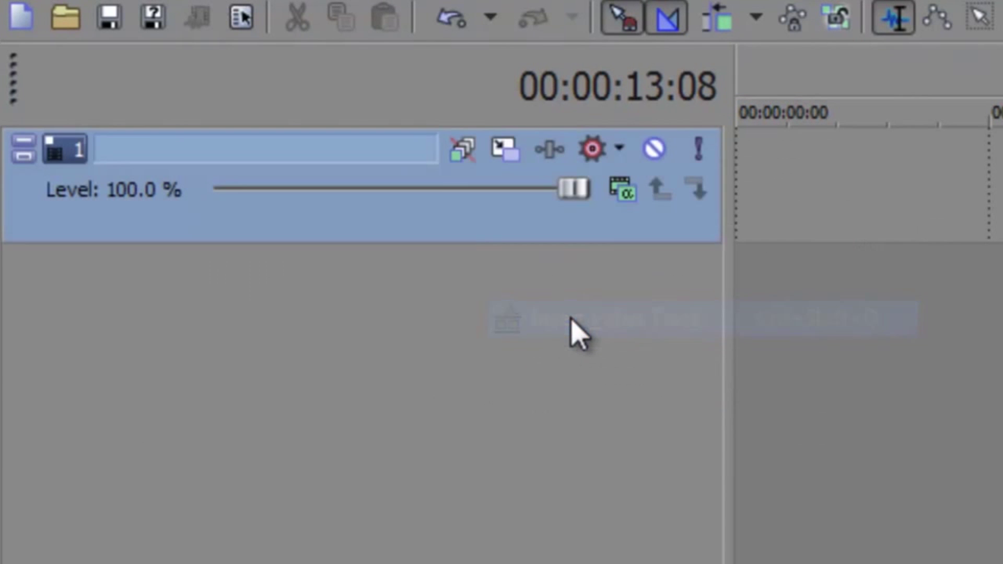
pyautogui.click(548, 150)
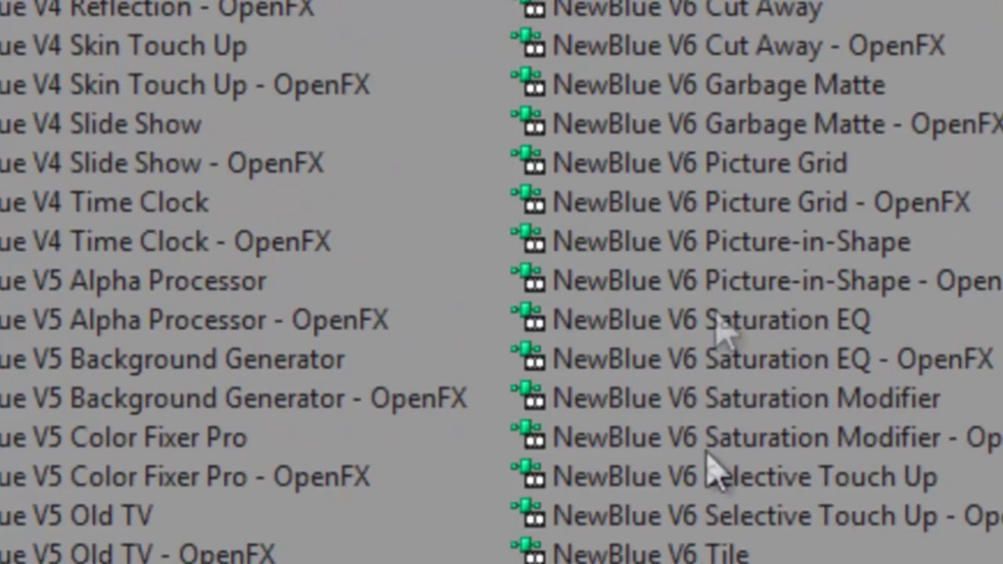
pyautogui.click(752, 203)
pyautogui.doubleClick(752, 202)
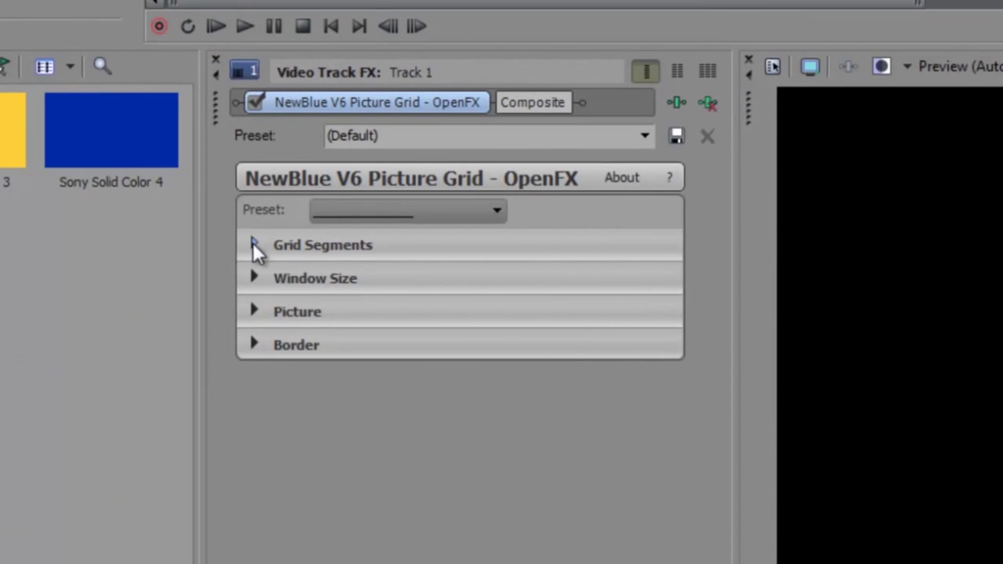
# Try adjusting the horizontal and vertical grid segment counts.
pyautogui.click(254, 245)
pyautogui.moveTo(517, 286)
pyautogui.mouseDown()
pyautogui.moveTo(470, 278)
pyautogui.moveTo(515, 278)
pyautogui.mouseUp()
pyautogui.moveTo(519, 315); pyautogui.dragTo(549, 316)
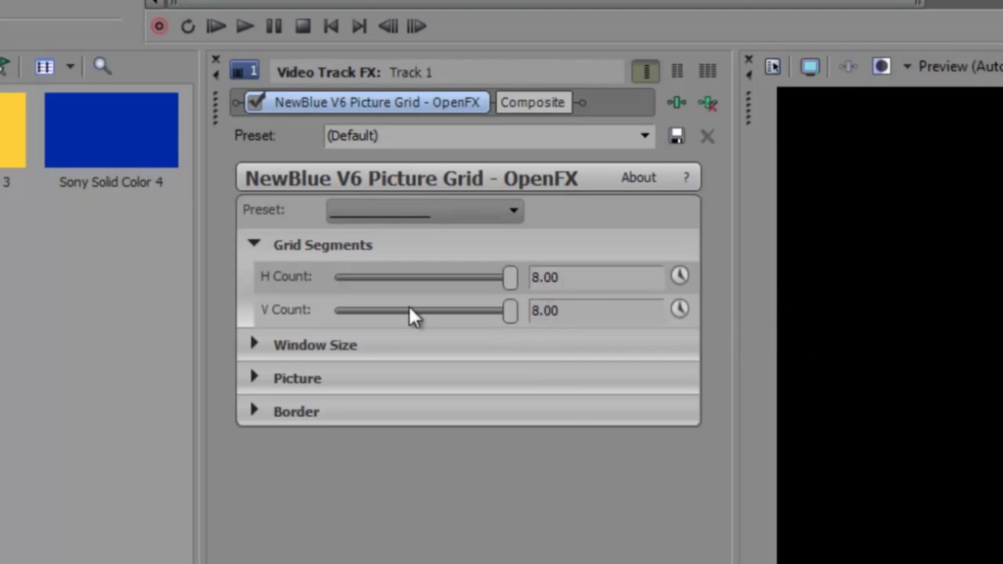
pyautogui.click(254, 245)
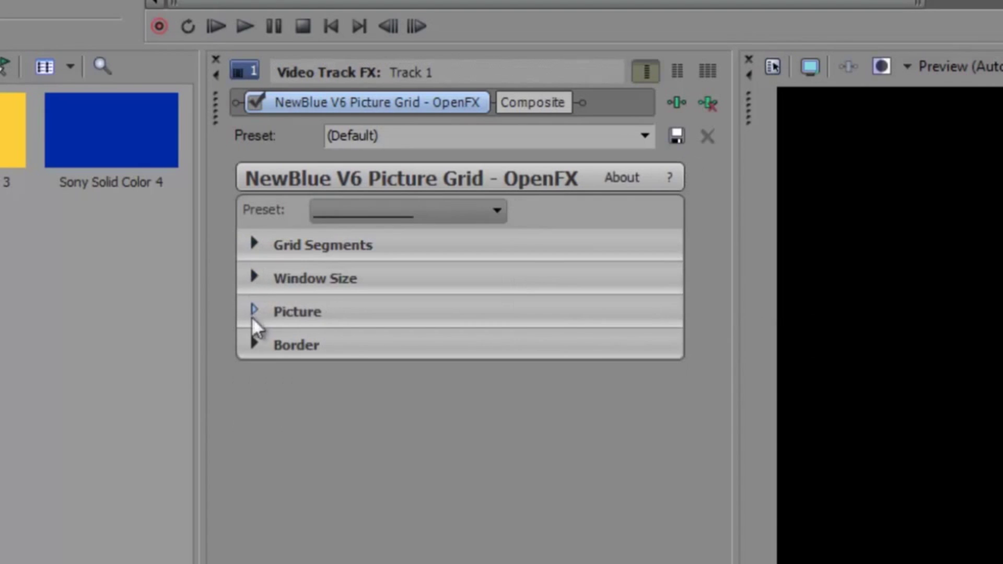
# Set the Picture Grid window width and height both to 2.
pyautogui.click(253, 276)
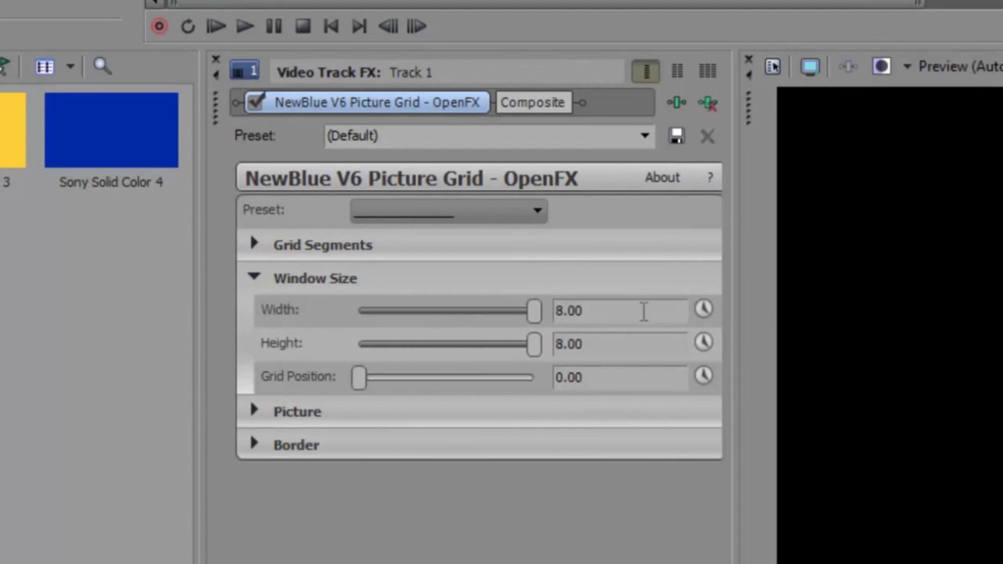
pyautogui.doubleClick(627, 311)
pyautogui.write('2')
pyautogui.press('Tab')
pyautogui.write('2')
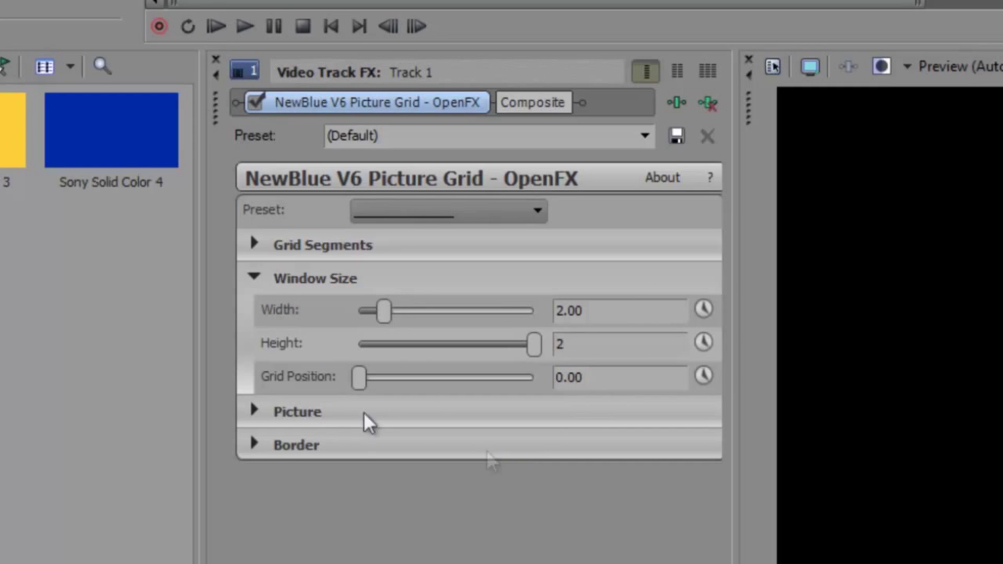
pyautogui.click(254, 276)
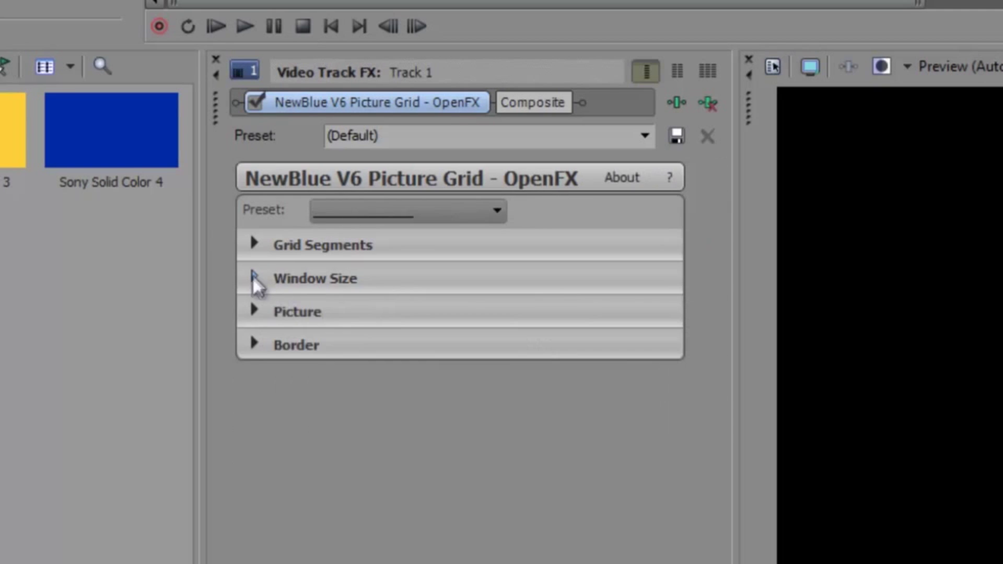
# Review the Border and Picture settings sections of the effect.
pyautogui.click(255, 346)
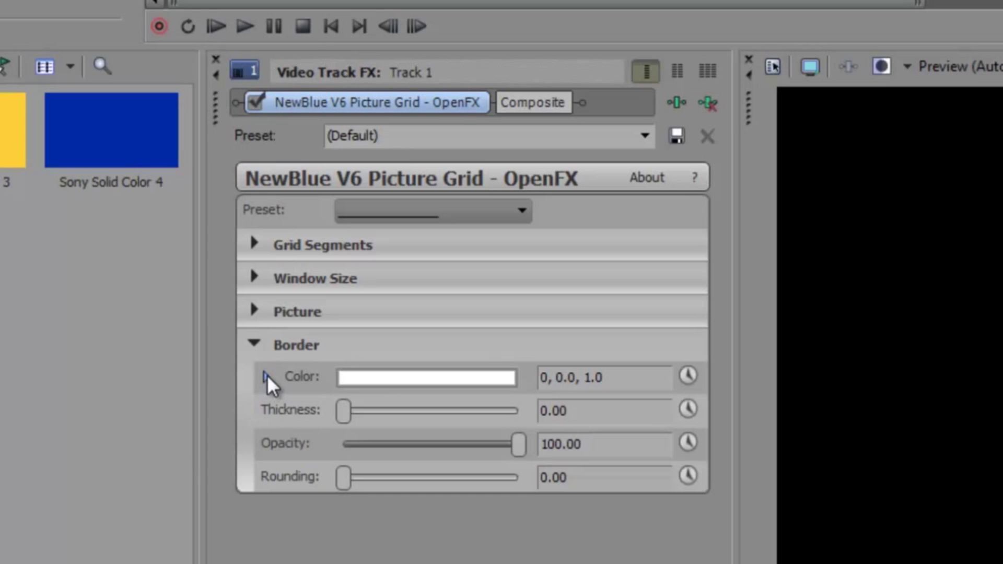
pyautogui.click(255, 345)
pyautogui.click(255, 311)
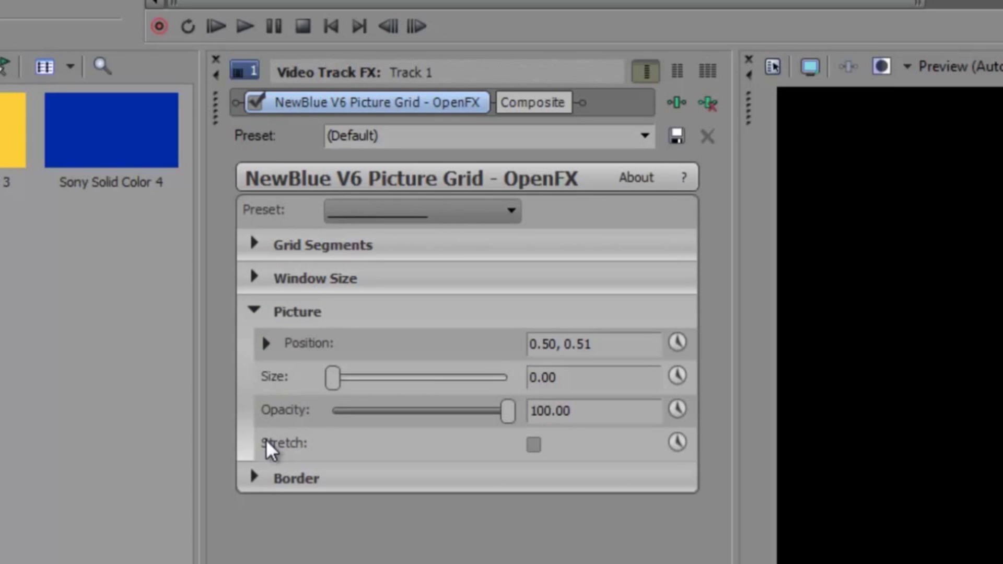
pyautogui.click(252, 309)
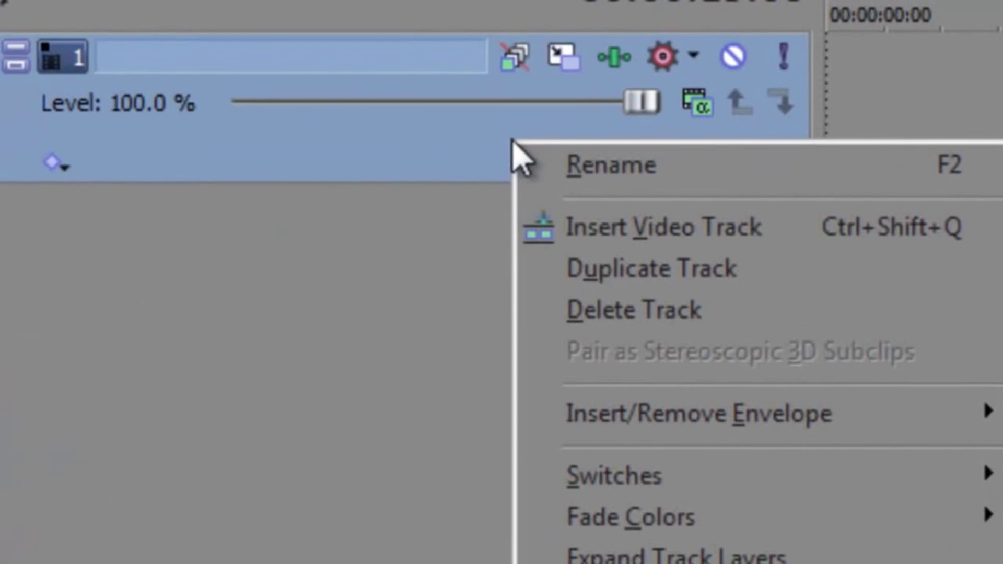
# Duplicate the track twice so there are three video tracks.
pyautogui.click(580, 268)
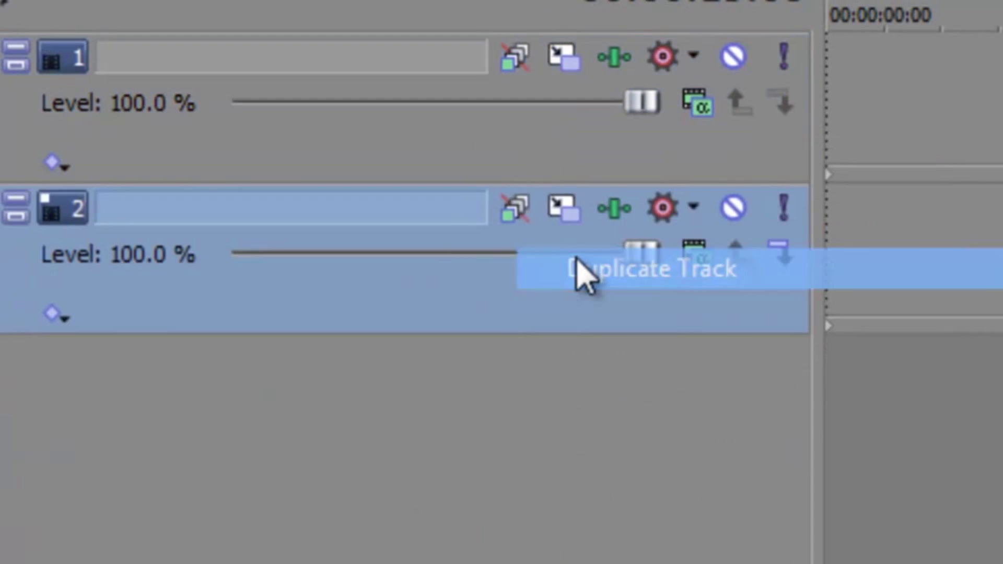
pyautogui.rightClick(448, 272)
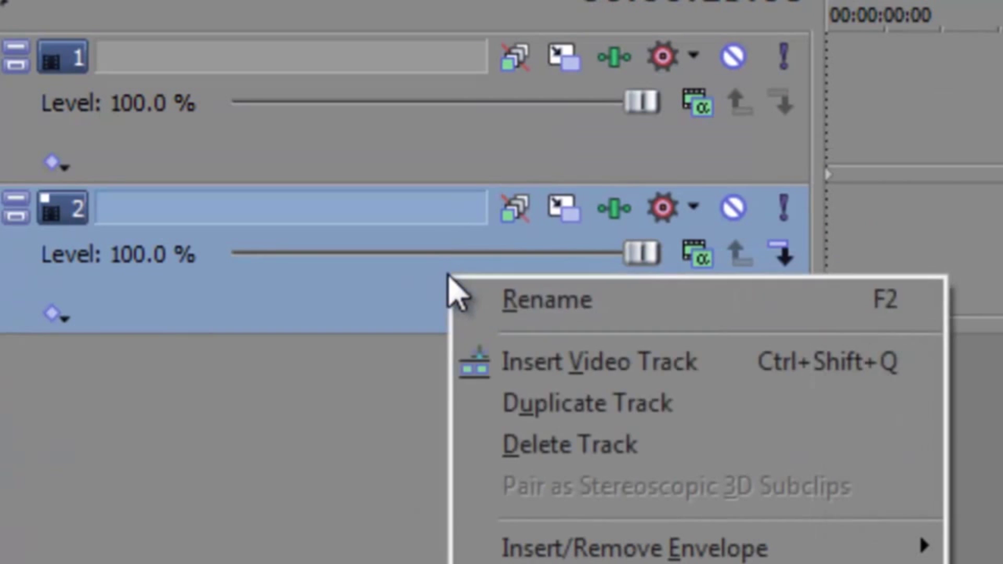
pyautogui.click(555, 408)
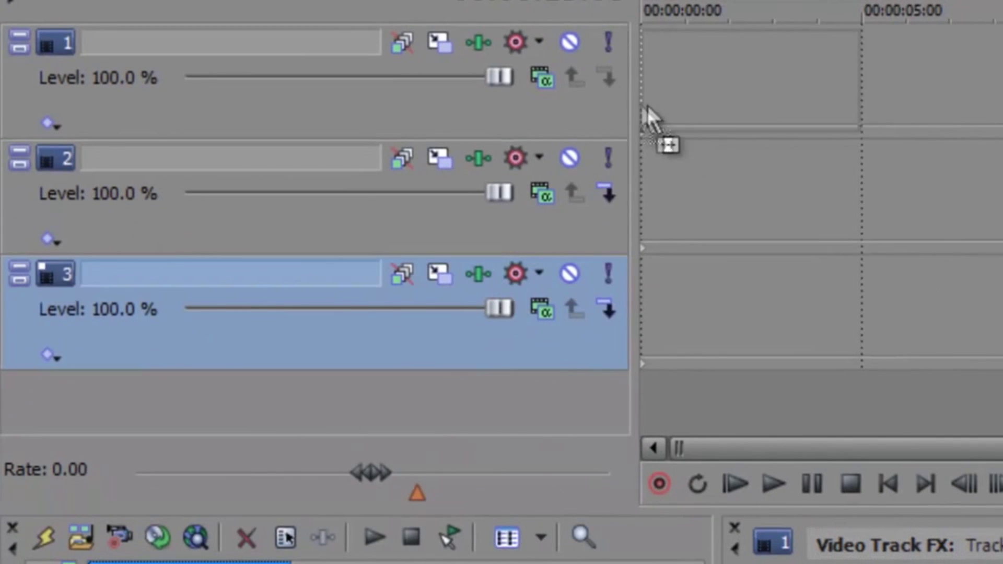
# Place red, yellow and blue solid colour clips on tracks 1, 2 and 3.
pyautogui.moveTo(647, 104); pyautogui.dragTo(647, 104)
pyautogui.moveTo(601, 357); pyautogui.dragTo(651, 206)
pyautogui.click(679, 208)
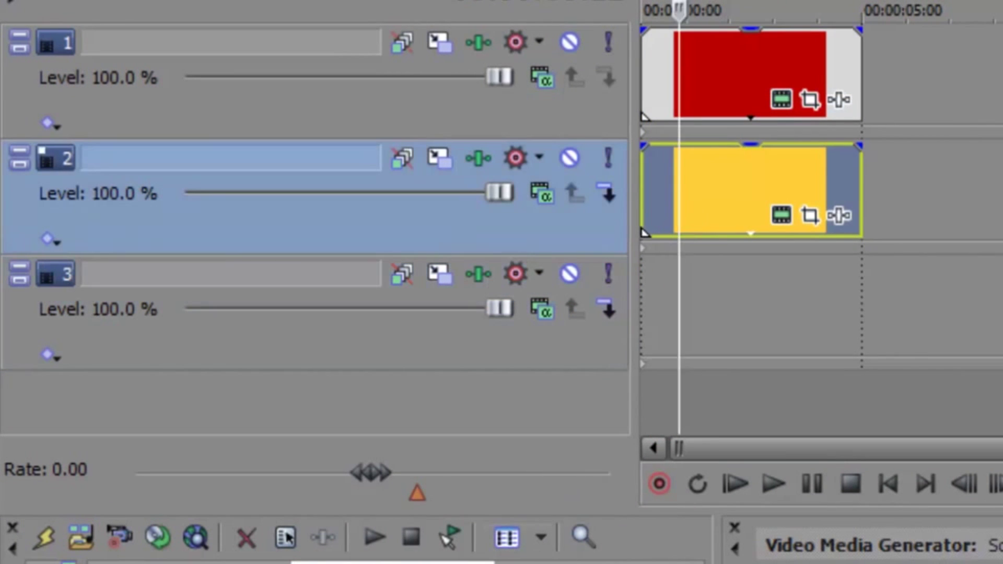
pyautogui.moveTo(605, 418); pyautogui.dragTo(666, 274)
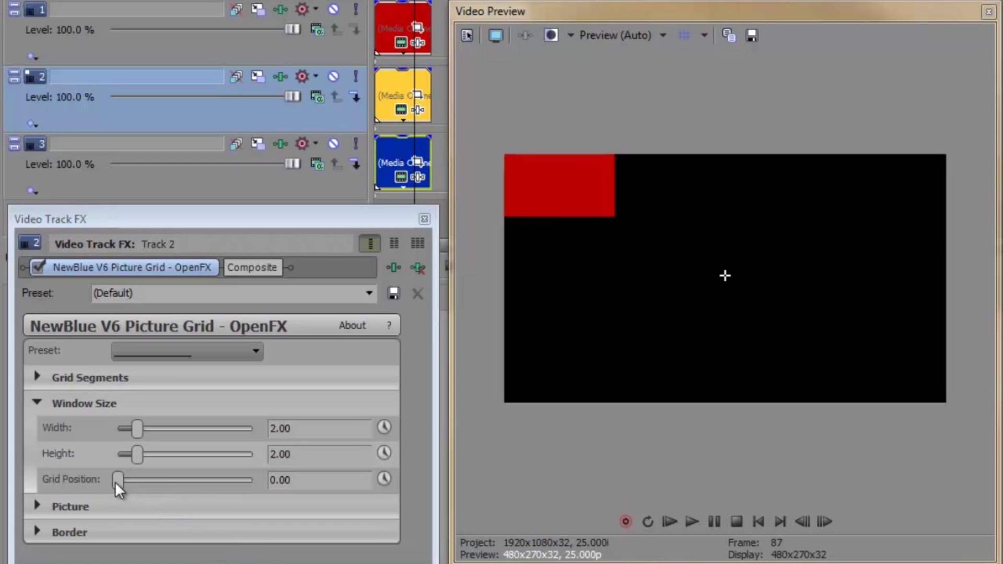
# Set yellow's Grid Position to about 65 and blue's to about 11.5, top-right.
pyautogui.moveTo(117, 480); pyautogui.dragTo(203, 484)
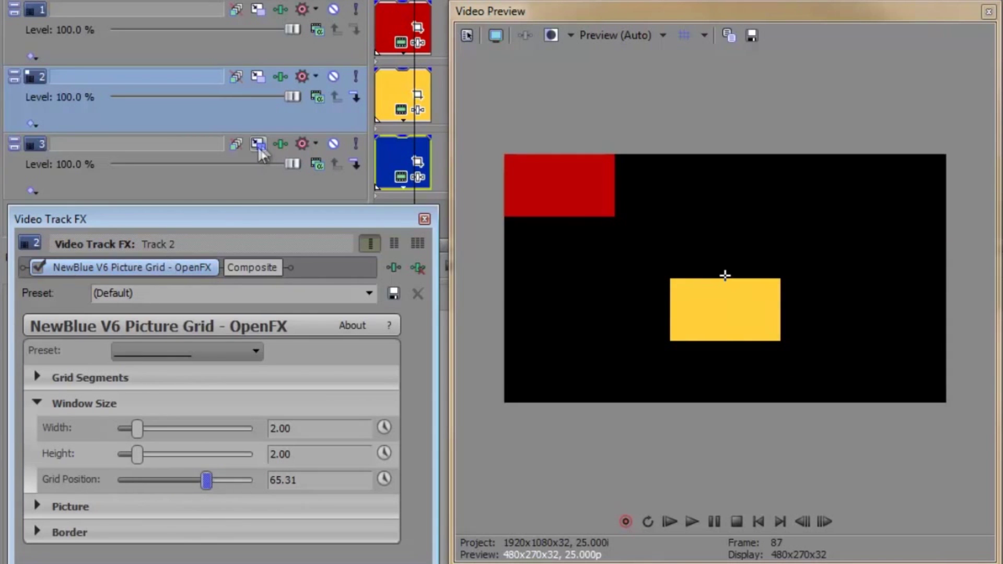
pyautogui.click(277, 144)
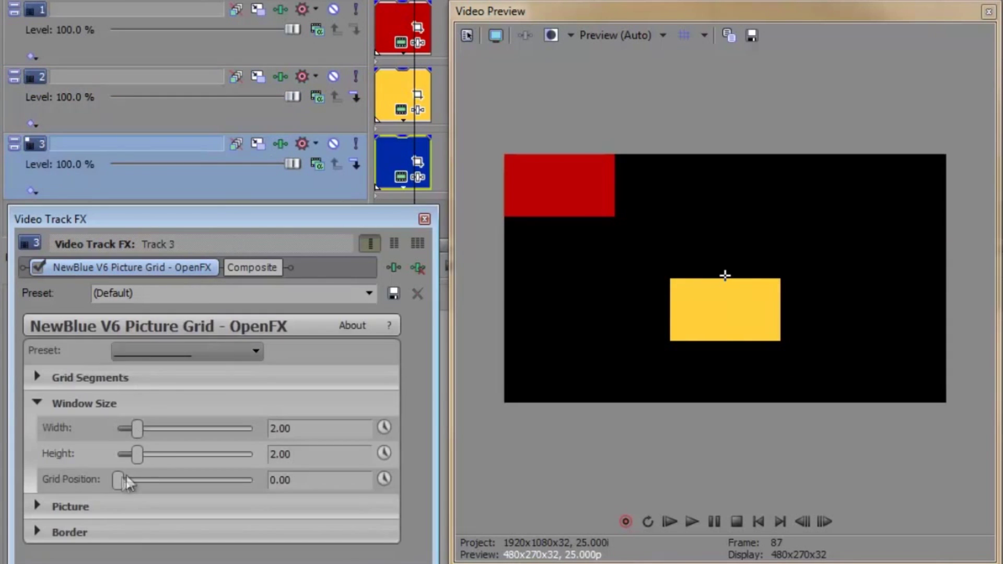
pyautogui.moveTo(120, 480)
pyautogui.mouseDown()
pyautogui.moveTo(155, 480)
pyautogui.moveTo(133, 484)
pyautogui.mouseUp()
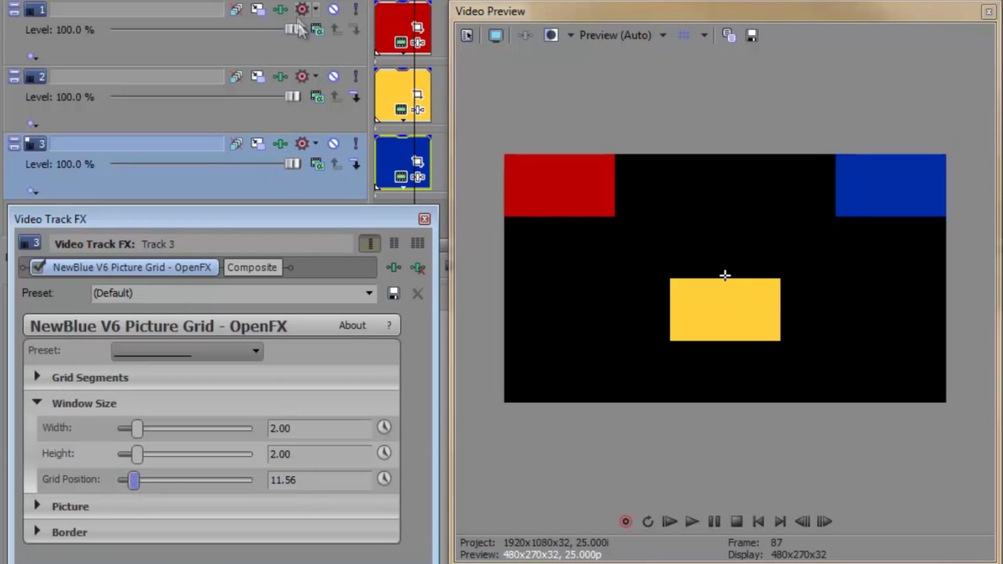
# Give the red block's Picture Grid window a width of 3 and height of 4.
pyautogui.click(283, 10)
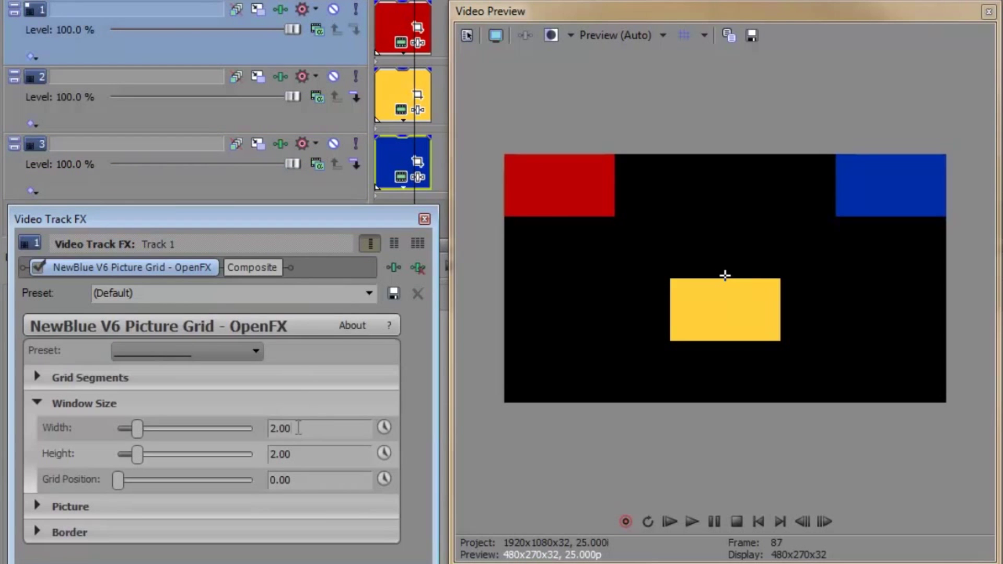
pyautogui.doubleClick(298, 428)
pyautogui.write('3')
pyautogui.press('Tab')
pyautogui.press('Return')
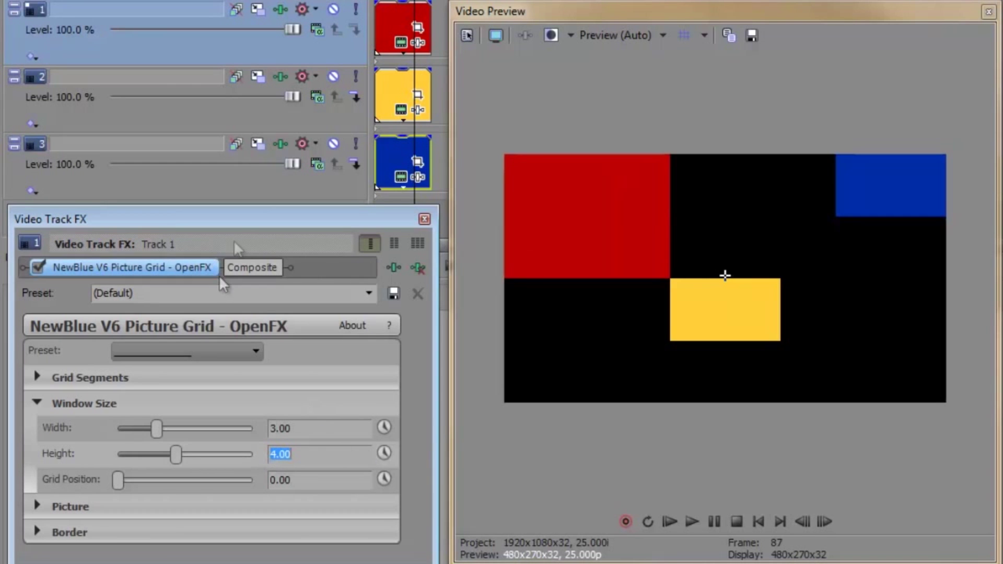
# Set the yellow block's window height to 4.
pyautogui.click(280, 77)
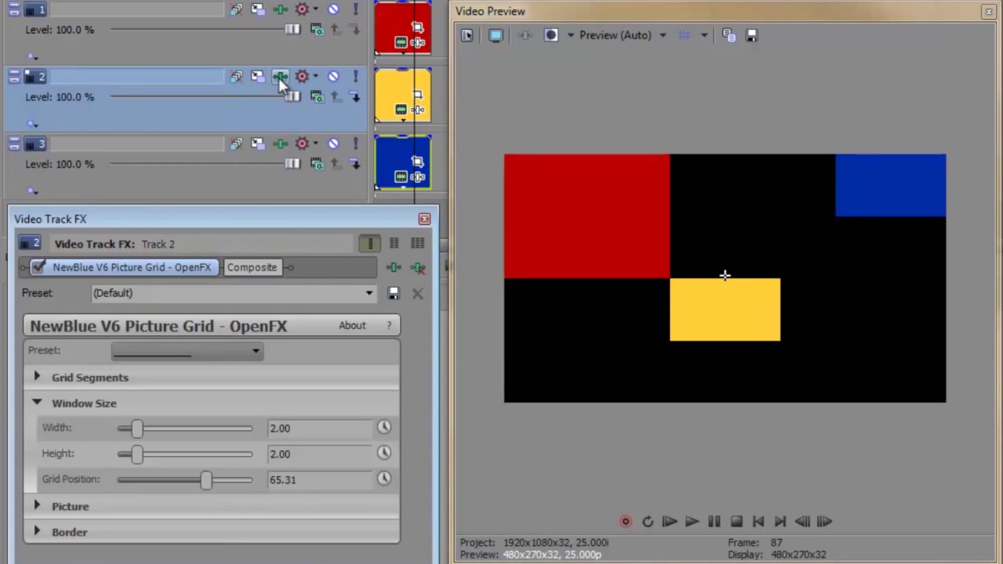
pyautogui.click(291, 454)
pyautogui.write('4')
pyautogui.press('Return')
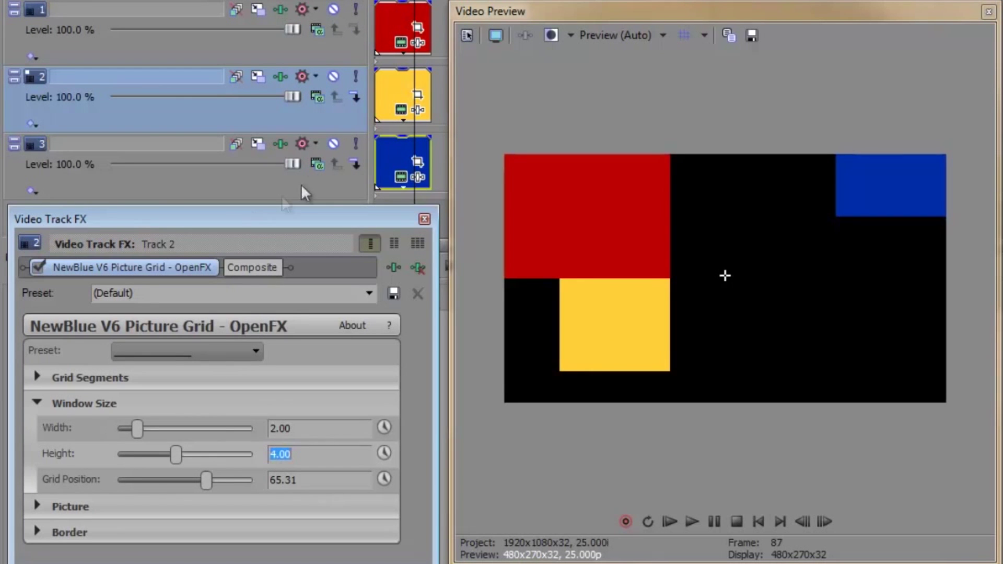
# Raise blue's height to 7, nudge yellow to 70.75, and move blue to position 44.22.
pyautogui.click(275, 143)
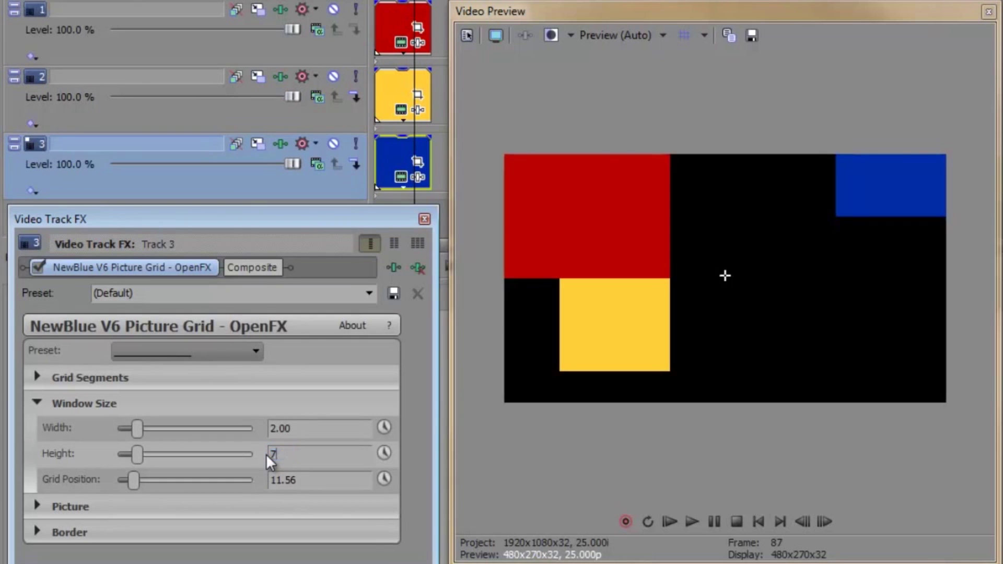
pyautogui.write('4')
pyautogui.press('Return')
pyautogui.press('Up')
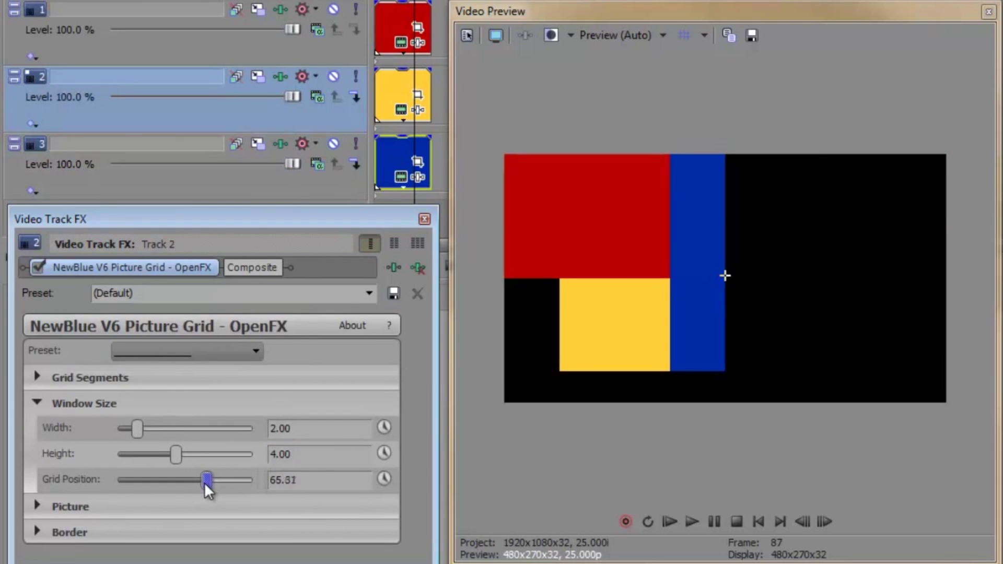
pyautogui.moveTo(205, 483); pyautogui.dragTo(212, 483)
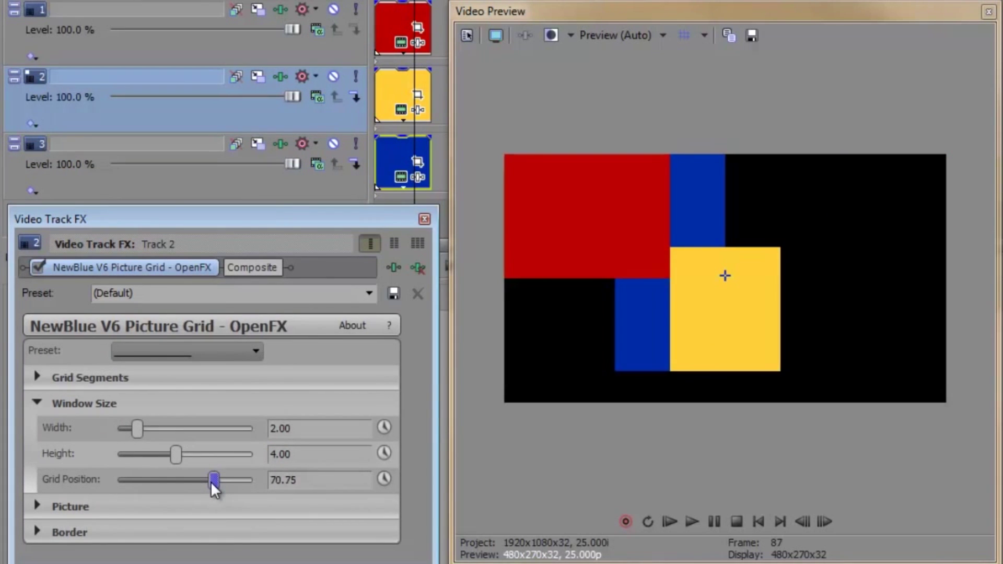
pyautogui.click(278, 143)
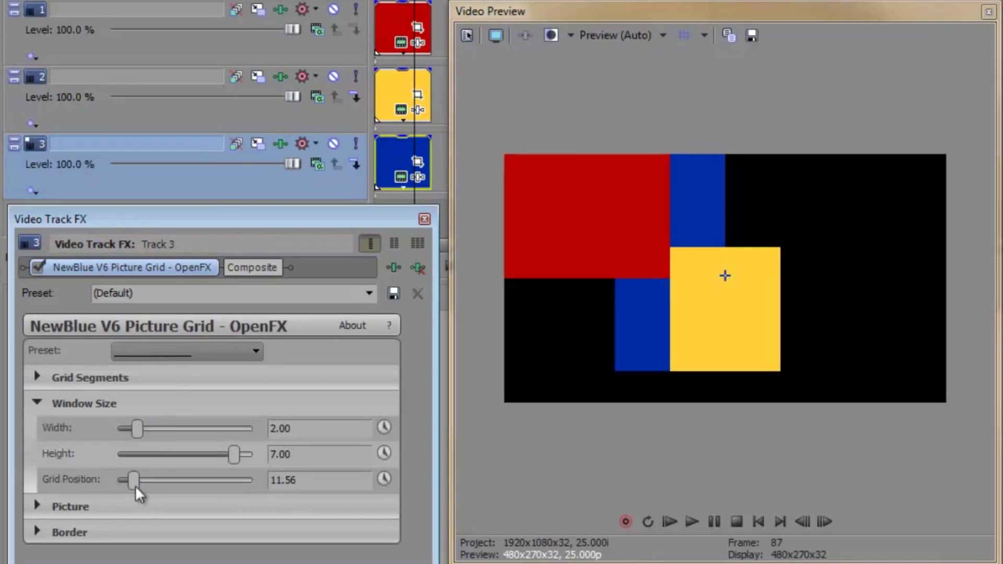
pyautogui.moveTo(136, 482); pyautogui.dragTo(179, 481)
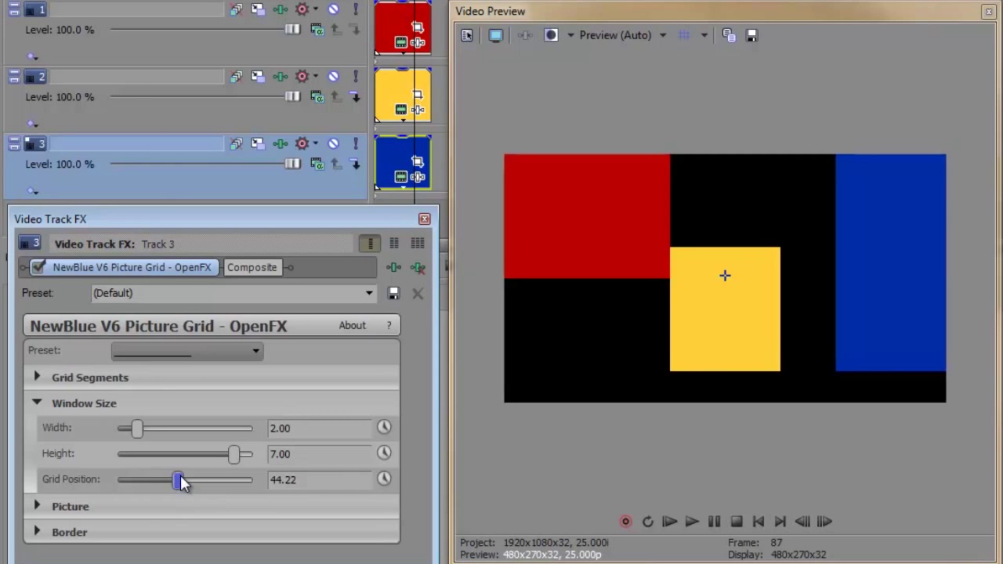
# Add a block border, testing red colour and transparency before restoring opacity 100.
pyautogui.click(36, 402)
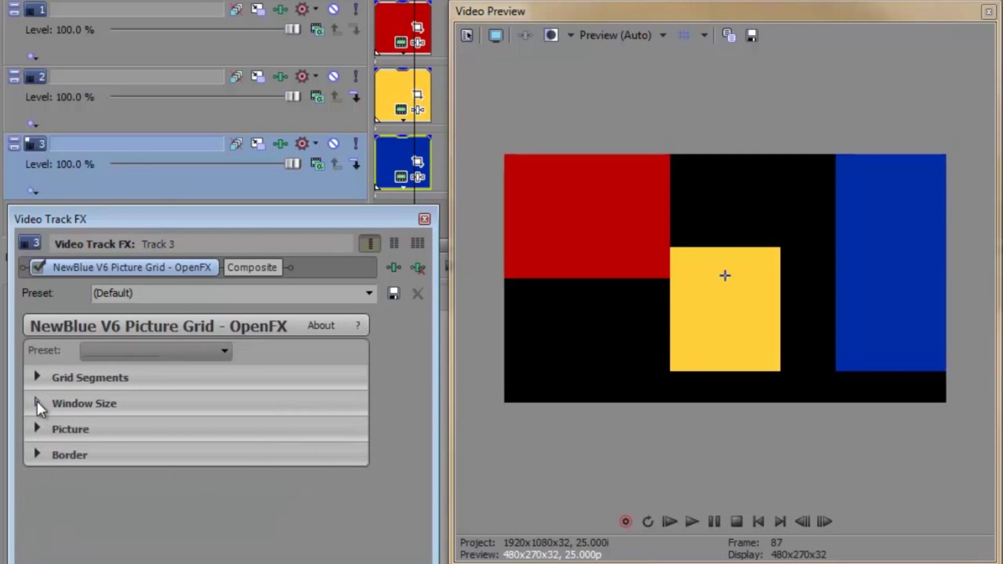
pyautogui.click(34, 451)
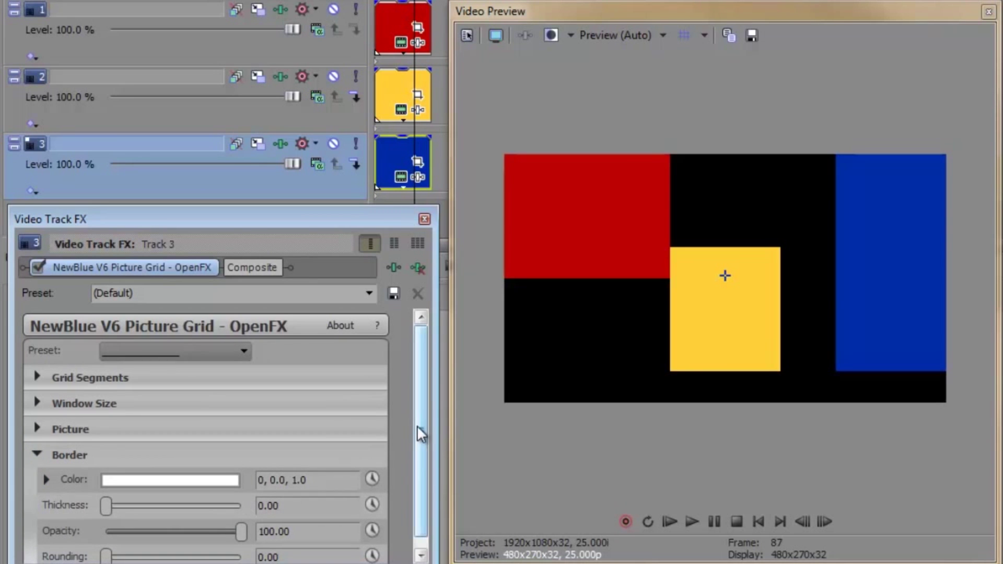
pyautogui.scroll(-1, 418, 444)
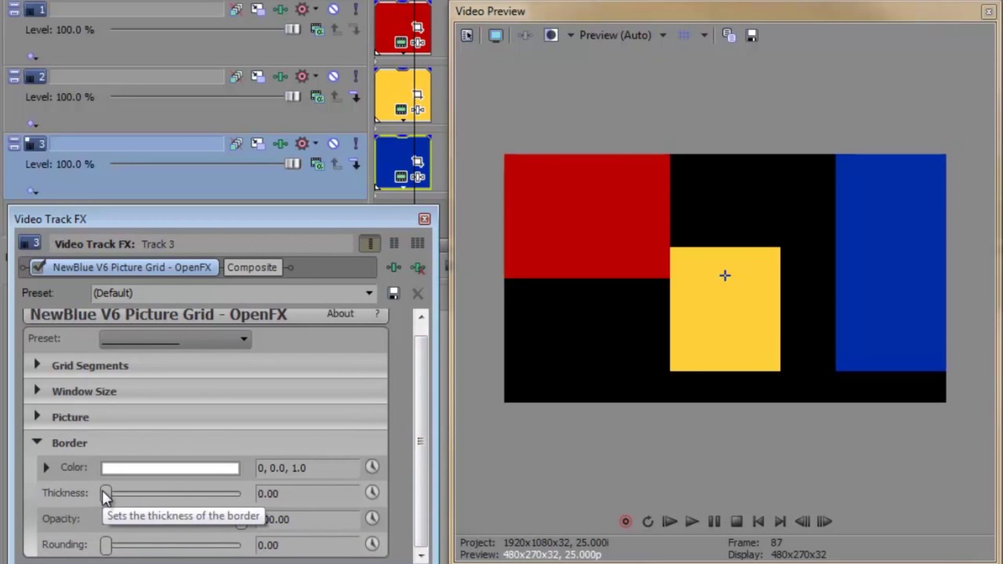
pyautogui.moveTo(103, 493); pyautogui.dragTo(109, 492)
pyautogui.click(131, 470)
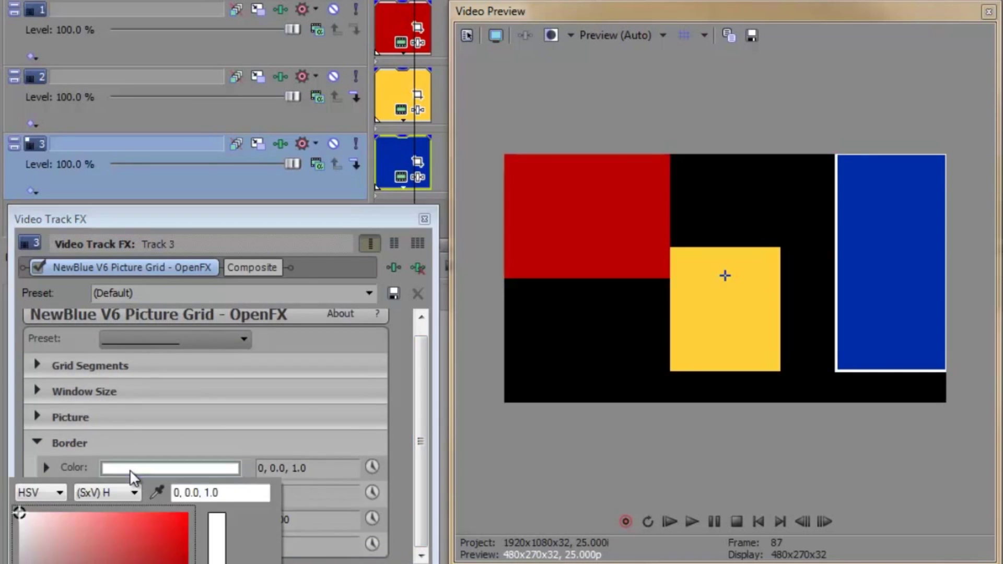
pyautogui.click(149, 528)
pyautogui.moveTo(237, 520)
pyautogui.mouseDown()
pyautogui.moveTo(112, 521)
pyautogui.moveTo(251, 520)
pyautogui.mouseUp()
pyautogui.moveTo(109, 545); pyautogui.dragTo(80, 543)
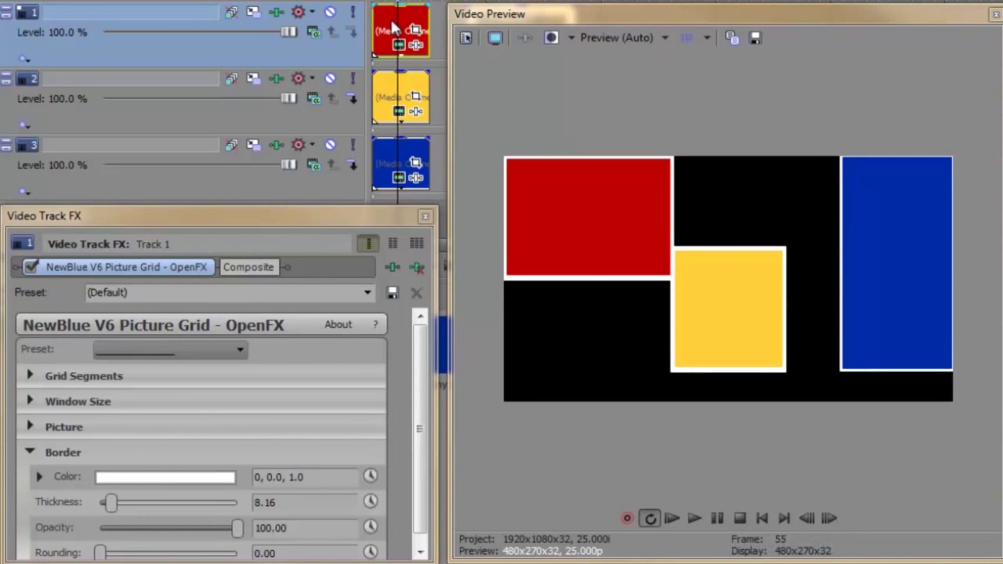
# Fill track 1's block with city footage at size 81.63, position 0.54, 0.61, stretched.
pyautogui.click(389, 18)
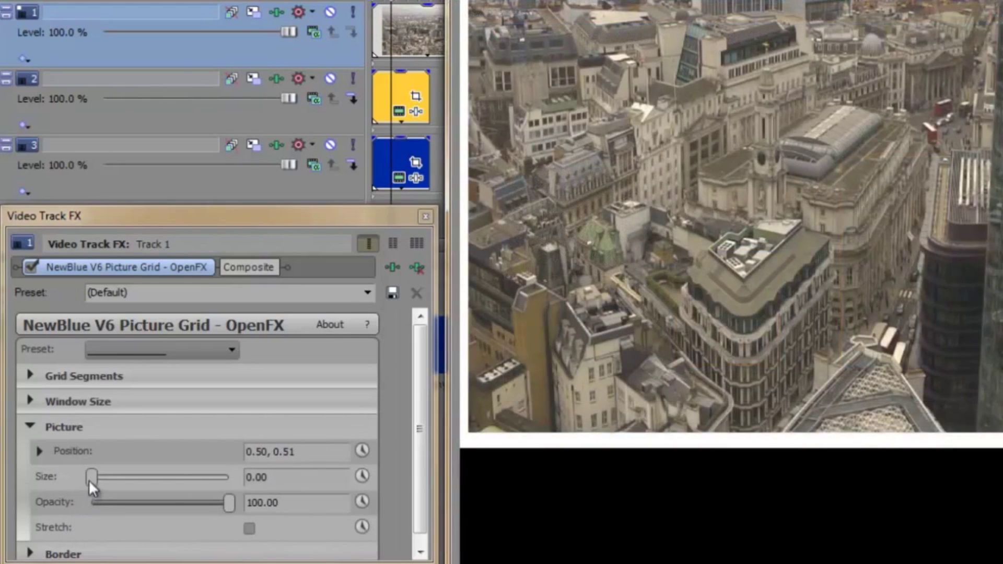
pyautogui.moveTo(89, 481); pyautogui.dragTo(201, 482)
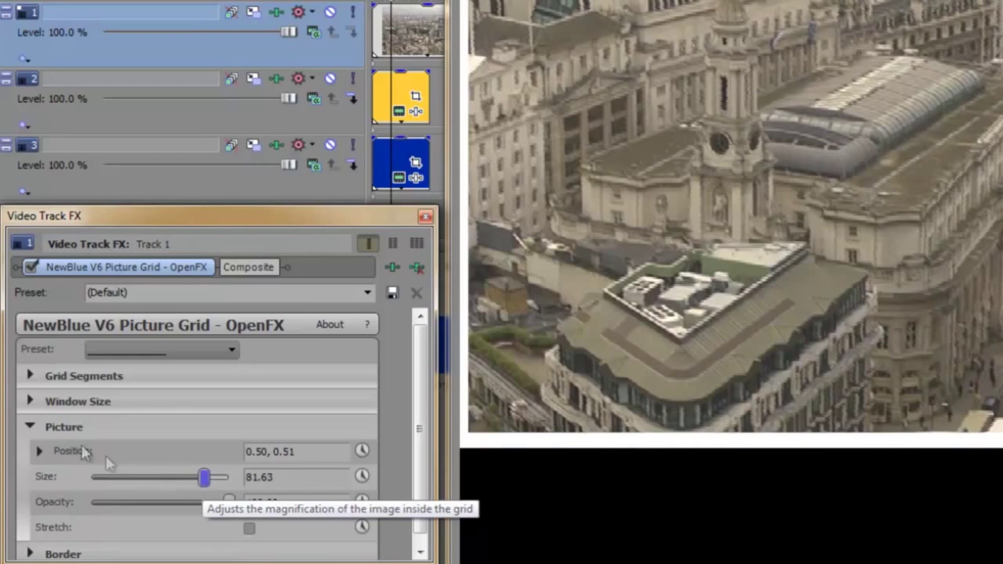
pyautogui.click(37, 450)
pyautogui.moveTo(177, 512); pyautogui.dragTo(195, 504)
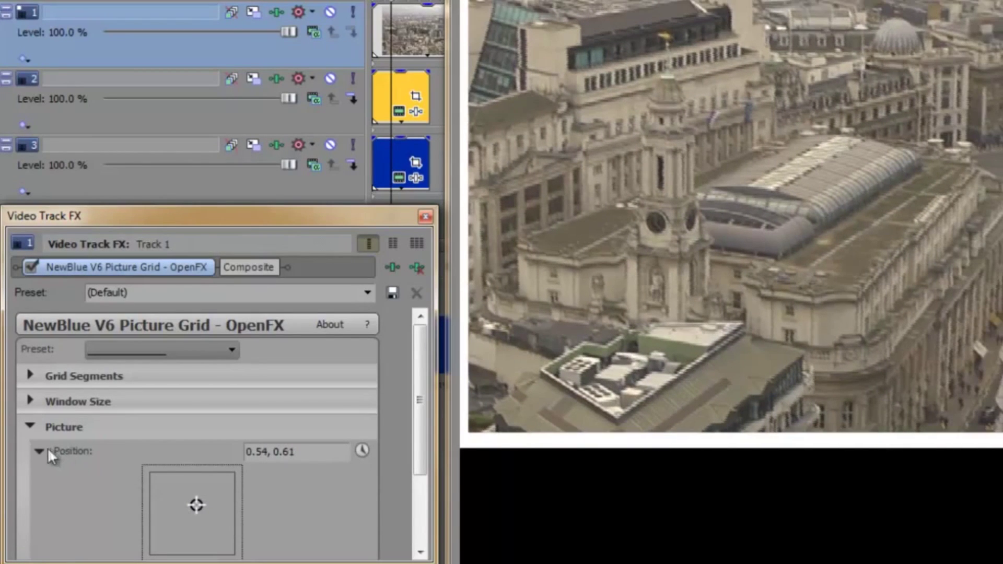
pyautogui.click(40, 451)
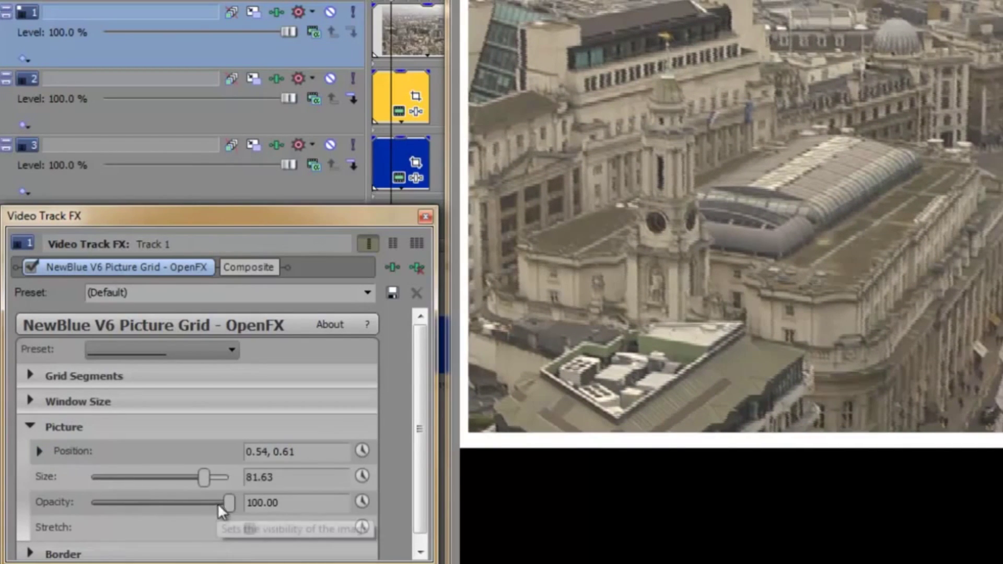
pyautogui.moveTo(226, 501); pyautogui.dragTo(256, 497)
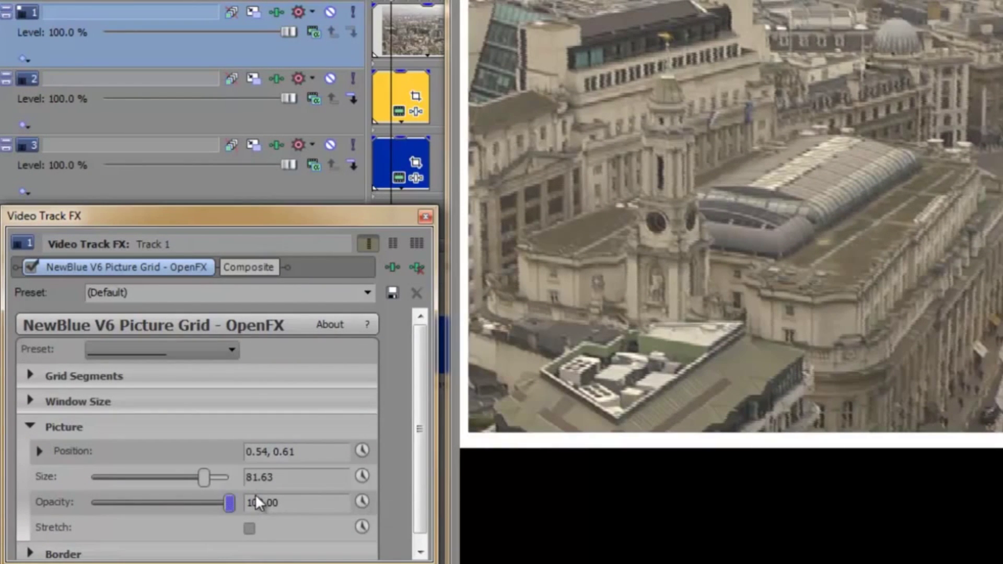
pyautogui.click(249, 528)
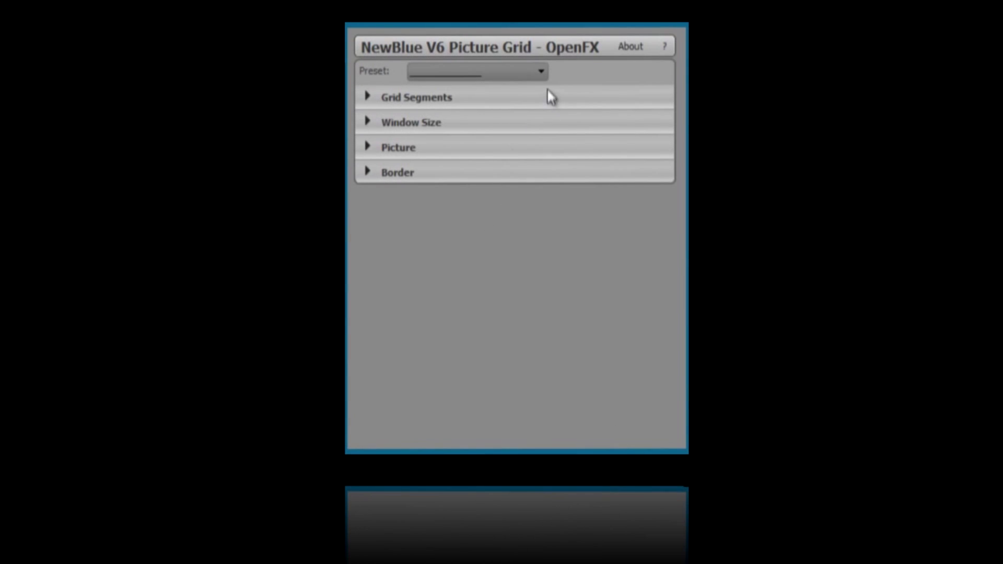
# Open the Picture Grid Preset dropdown to browse ready-made layouts.
pyautogui.click(542, 72)
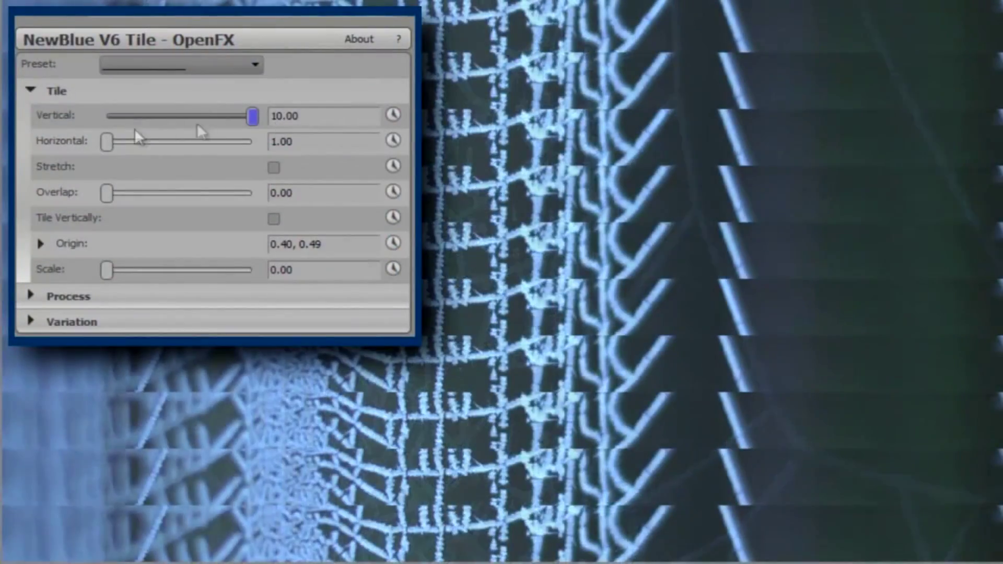
# Set the Tile effect's vertical and horizontal tile counts both to 3.
pyautogui.moveTo(252, 116); pyautogui.dragTo(107, 142)
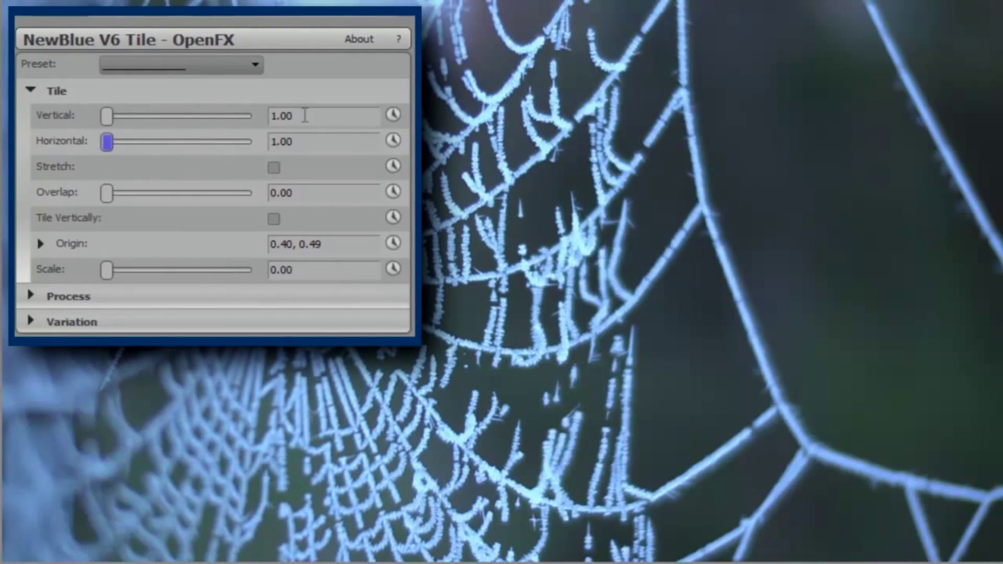
pyautogui.click(305, 115)
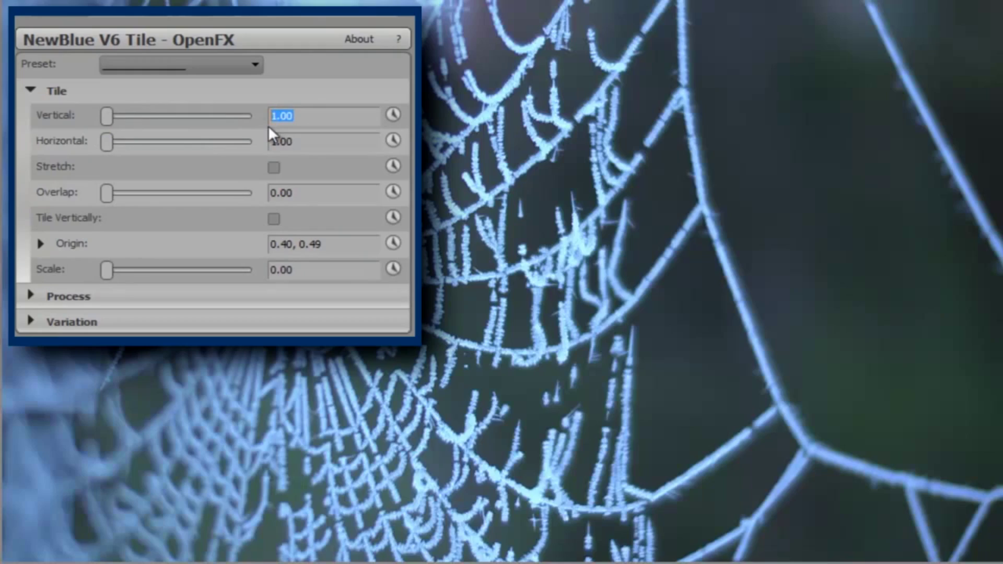
pyautogui.write('3')
pyautogui.press('Tab')
pyautogui.write('3')
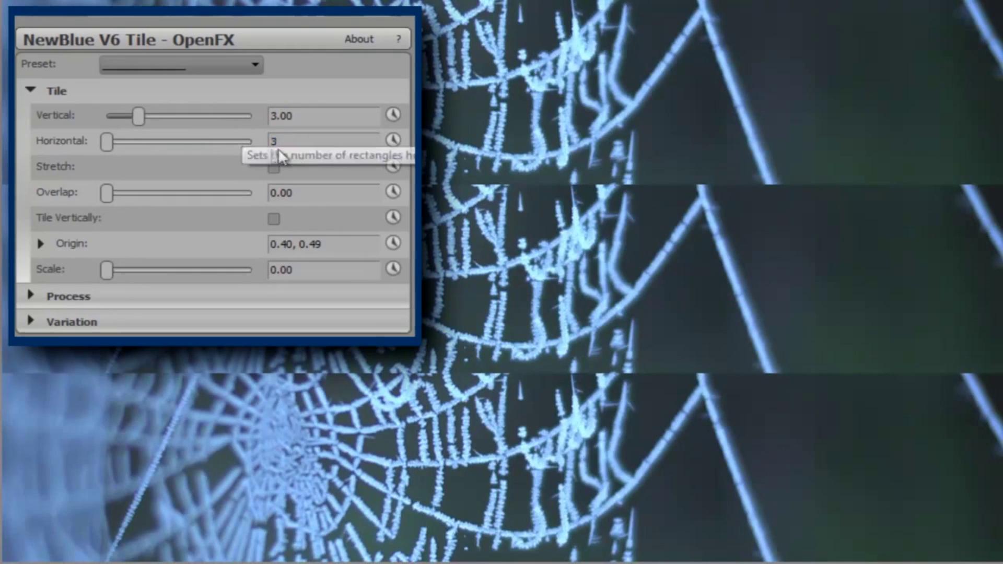
pyautogui.press('Return')
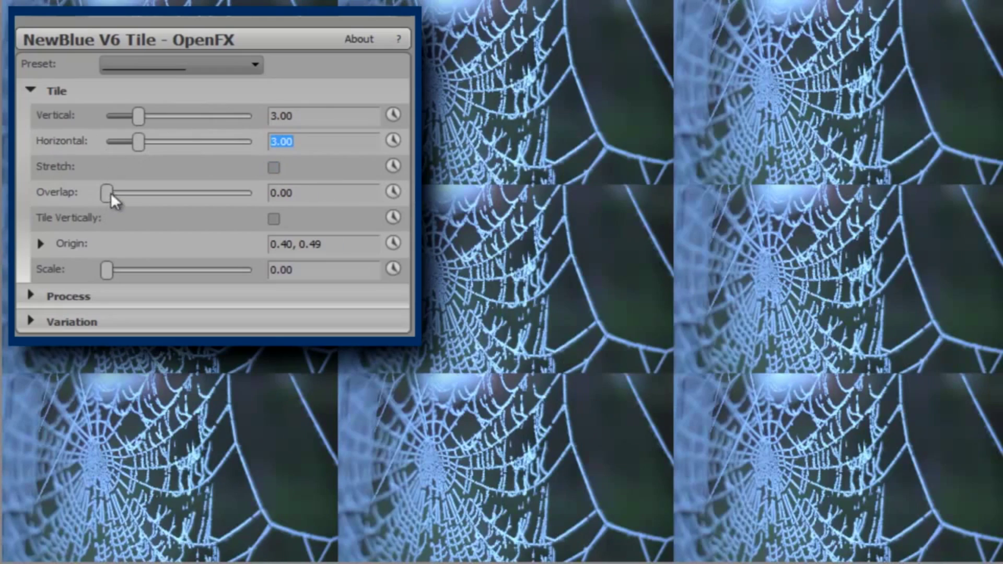
# Experiment with tile Overlap and enable Tile Vertically.
pyautogui.moveTo(111, 196)
pyautogui.mouseDown()
pyautogui.moveTo(190, 193)
pyautogui.moveTo(108, 202)
pyautogui.mouseUp()
pyautogui.click(274, 219)
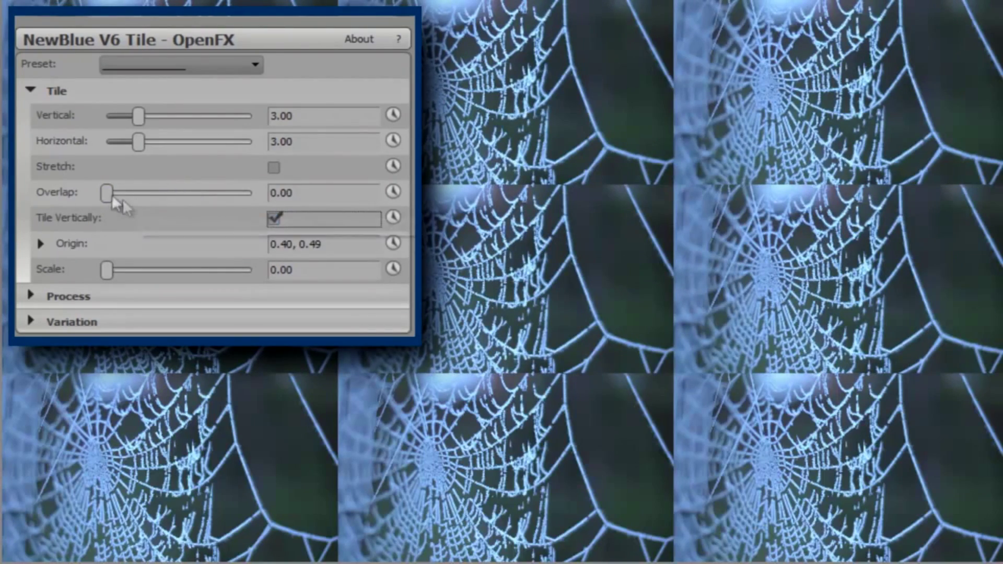
pyautogui.moveTo(113, 197); pyautogui.dragTo(90, 213)
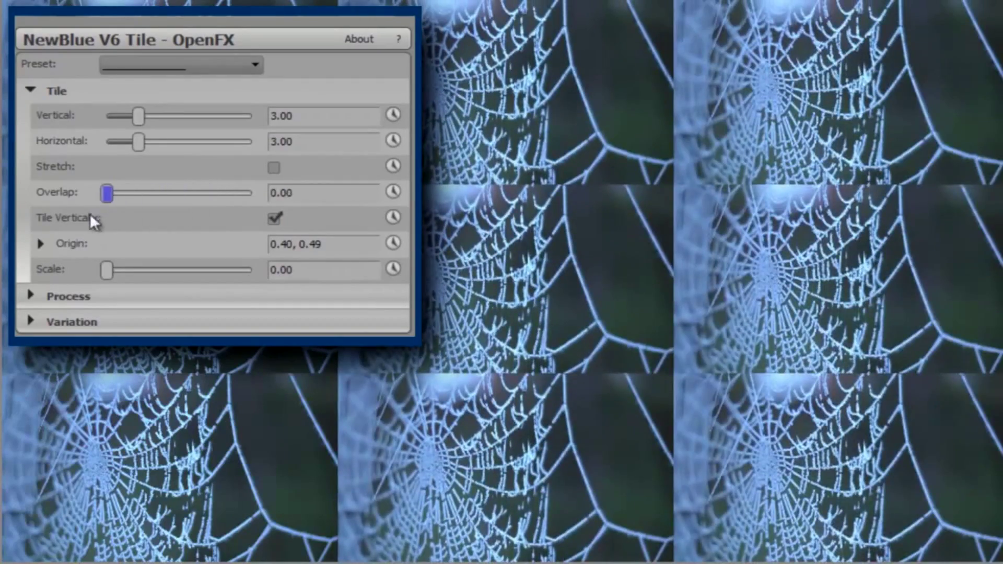
# Untick Tile Vertically, set Scale 82.99 and Origin 0.29, 0.49, leaving Stretch off.
pyautogui.click(274, 216)
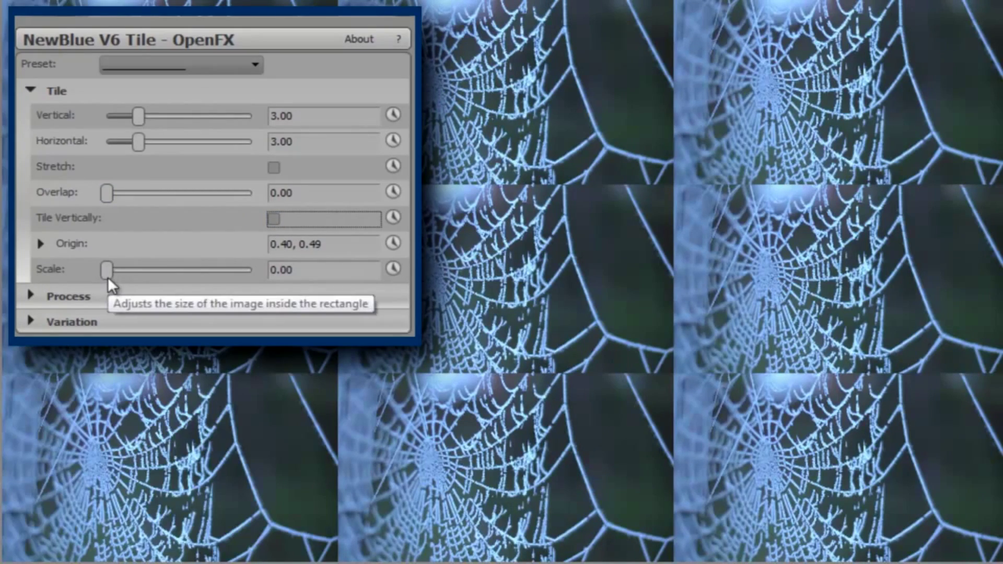
pyautogui.moveTo(108, 278); pyautogui.dragTo(227, 274)
pyautogui.click(40, 243)
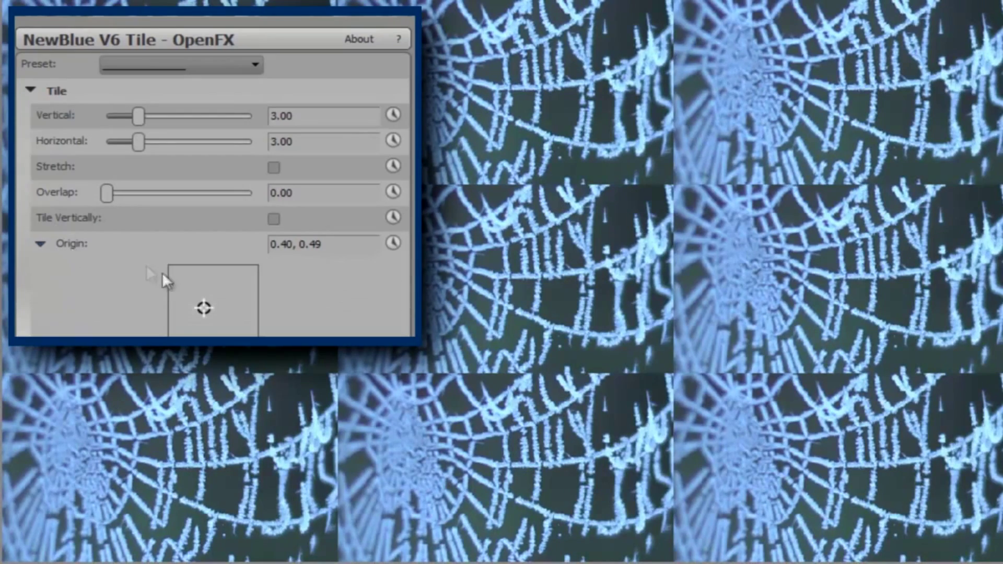
pyautogui.moveTo(203, 308); pyautogui.dragTo(196, 306)
pyautogui.click(41, 244)
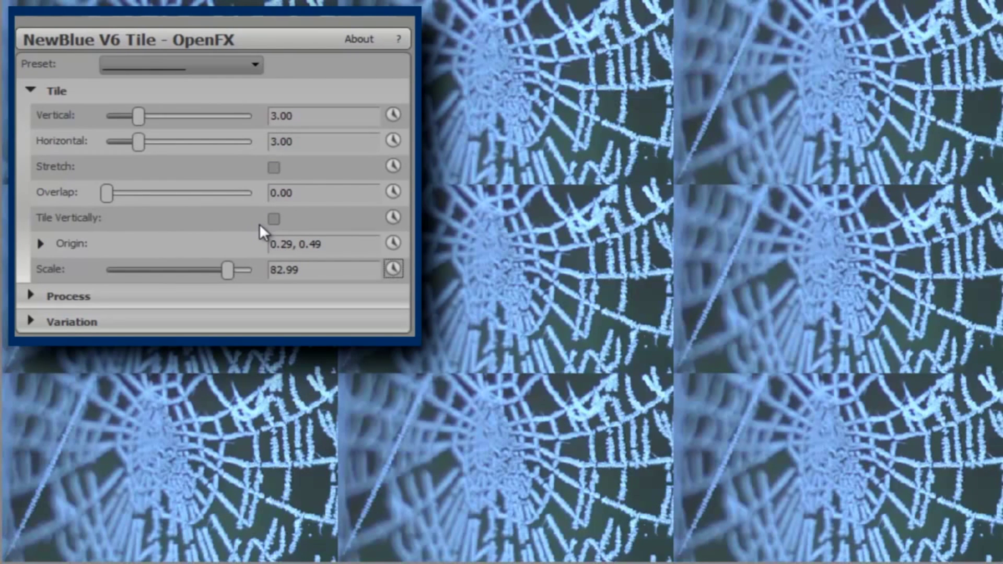
pyautogui.click(273, 167)
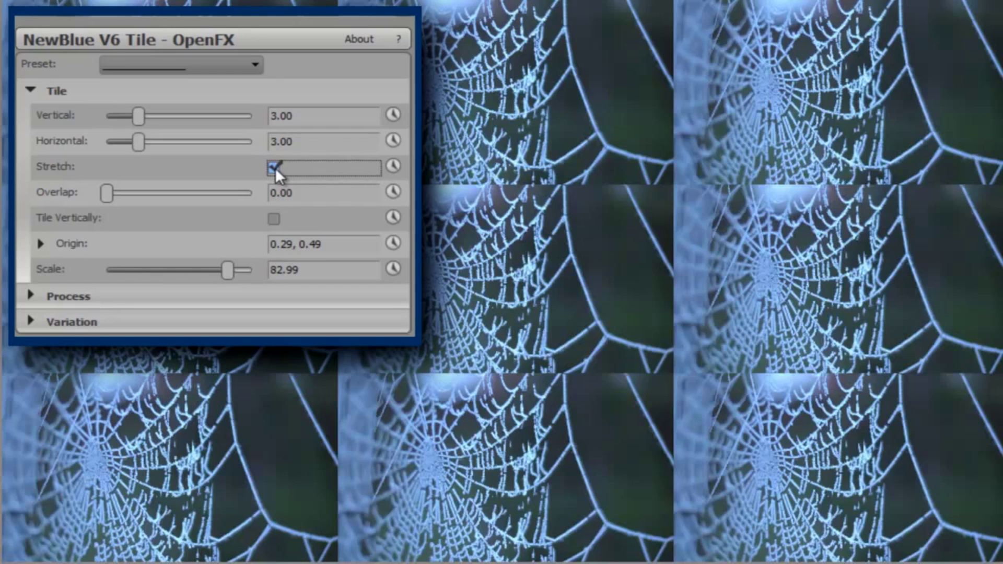
pyautogui.click(275, 167)
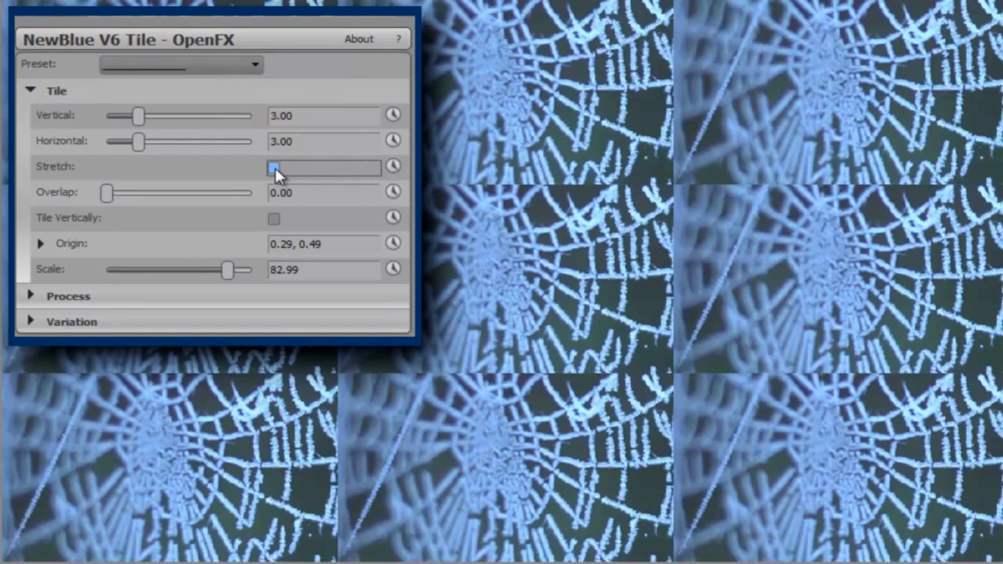
# Collapse Tile, expand Process and set the processing colour to red.
pyautogui.click(32, 91)
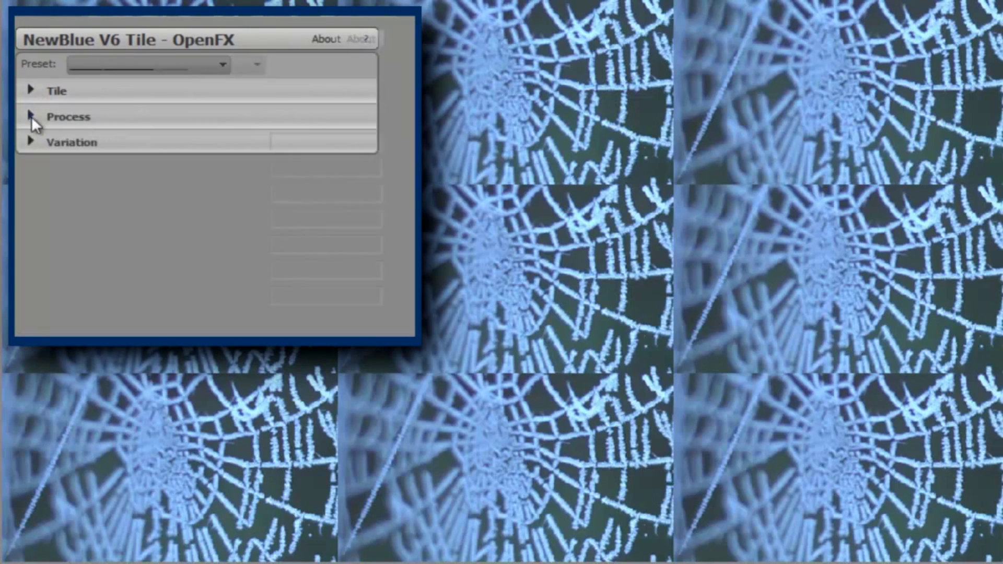
pyautogui.click(31, 116)
pyautogui.click(42, 140)
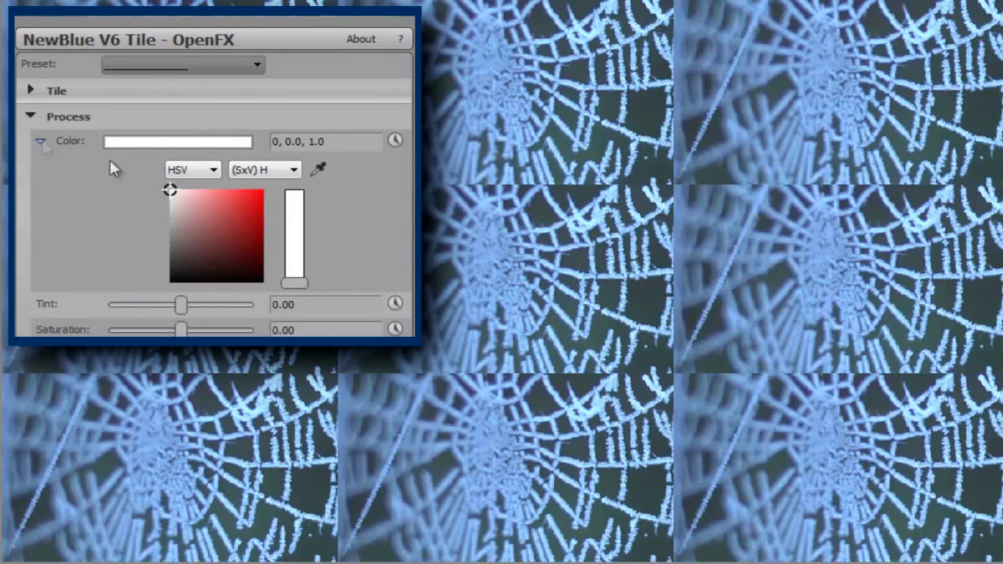
pyautogui.moveTo(173, 189); pyautogui.dragTo(264, 190)
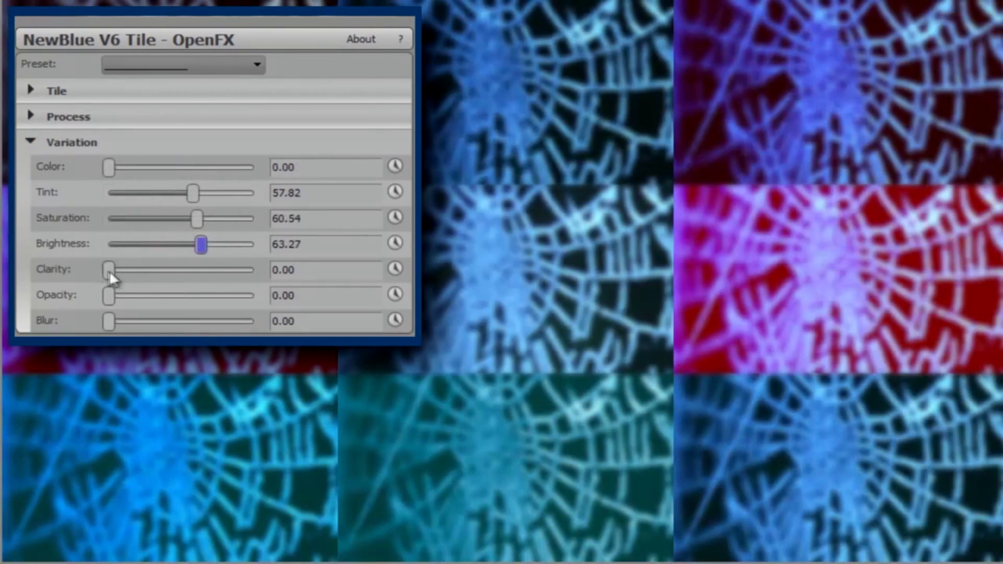
# Raise the tile Clarity variation to 76.87 so sharpness differs from tile to tile.
pyautogui.moveTo(109, 271); pyautogui.dragTo(223, 271)
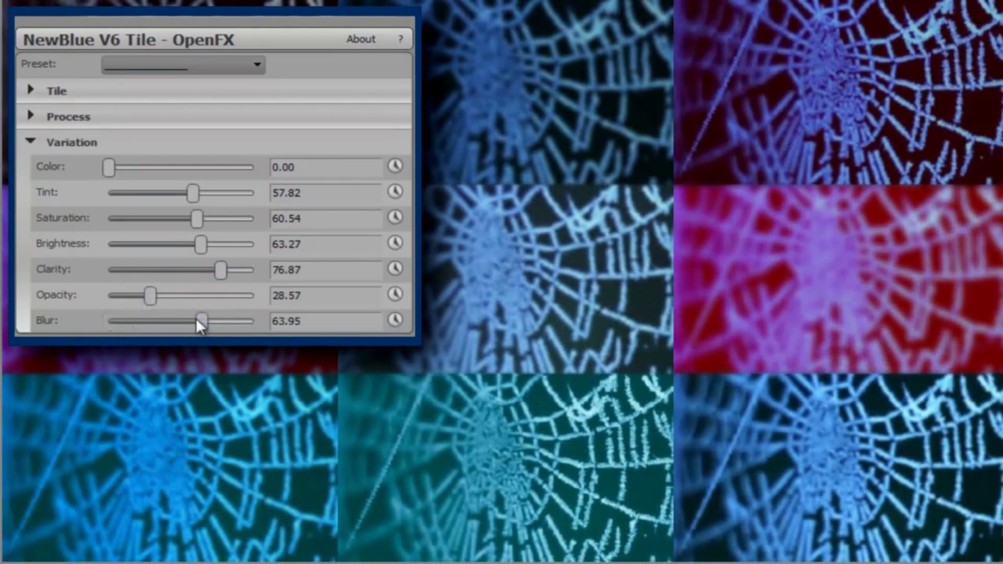